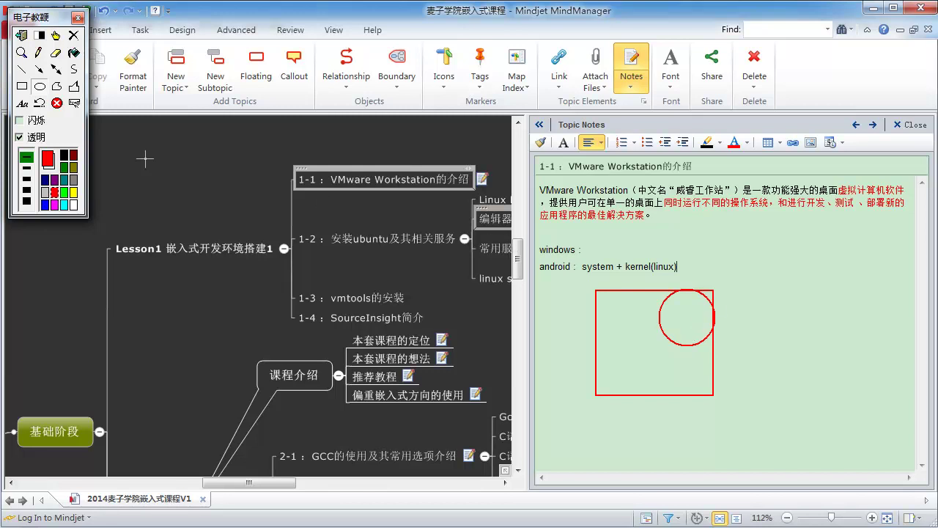
Draw a row of four small red rectangles over the mind map around the Lesson1 branch
click(23, 87)
mouse_move(115, 201)
mouse_down()
mouse_move(140, 227)
mouse_move(263, 235)
mouse_up()
drag(307, 209, 350, 242)
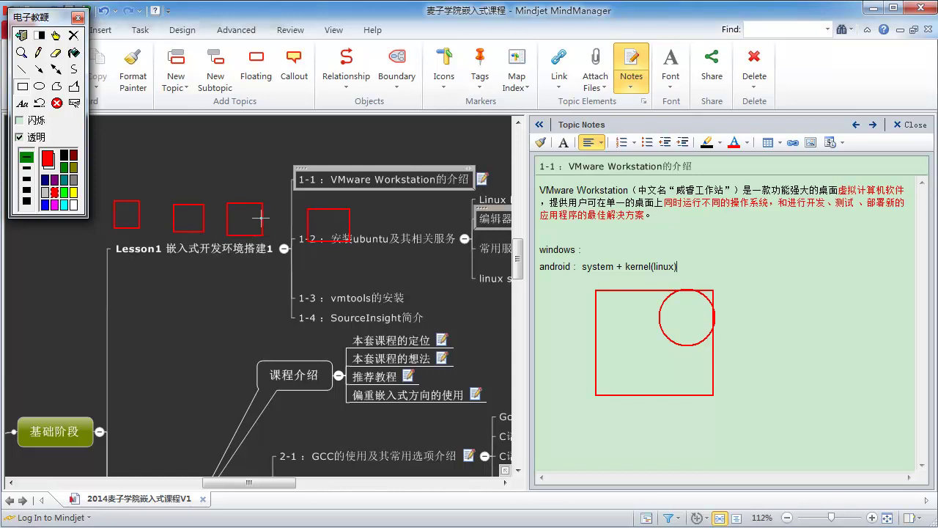
Draw a red ellipse above the rectangles with an arrow linking it to the first rectangle, and exit the annotation mode
click(40, 86)
drag(166, 60, 281, 121)
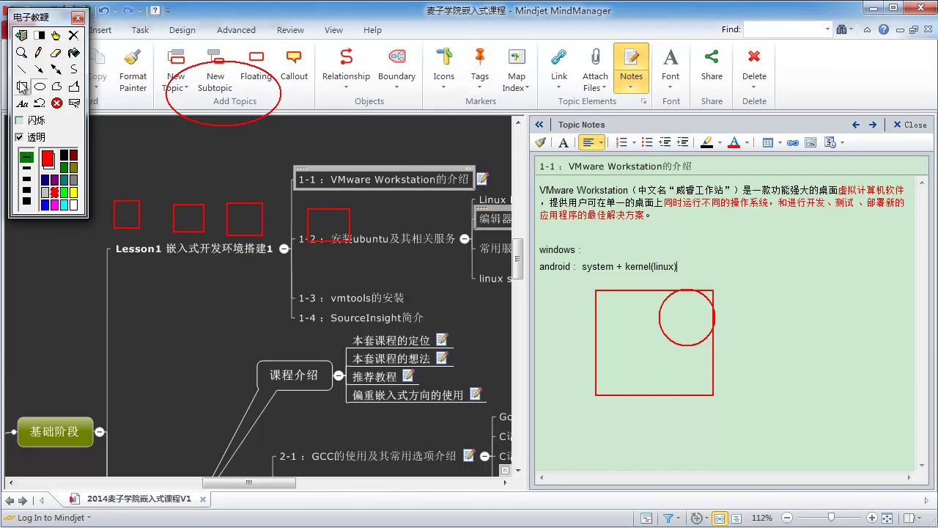
click(40, 69)
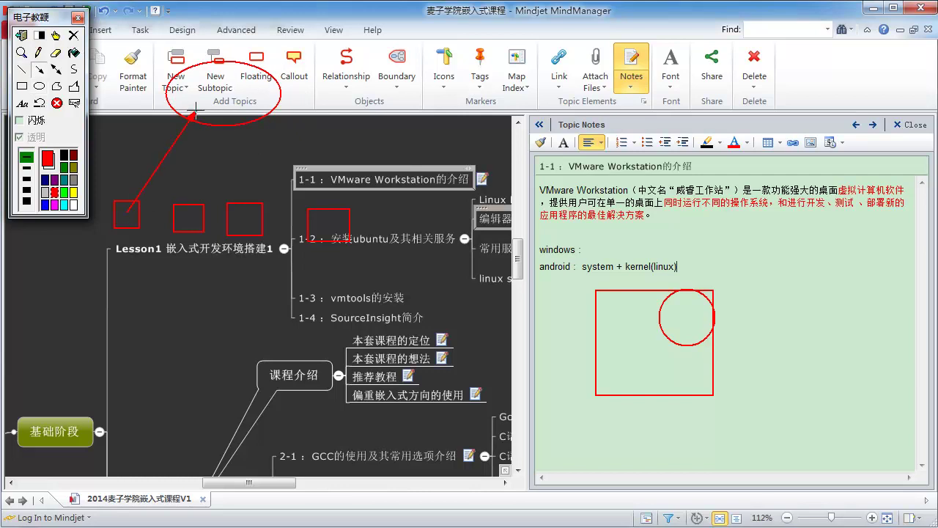
drag(188, 107, 129, 199)
click(21, 36)
click(404, 230)
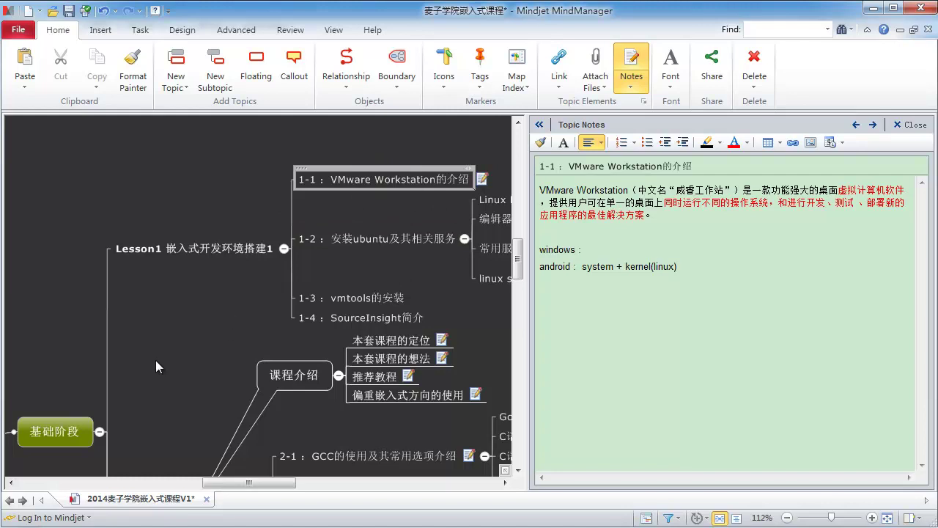
Switch to VMware Workstation and check its product version in the About information
key(alt+Tab)
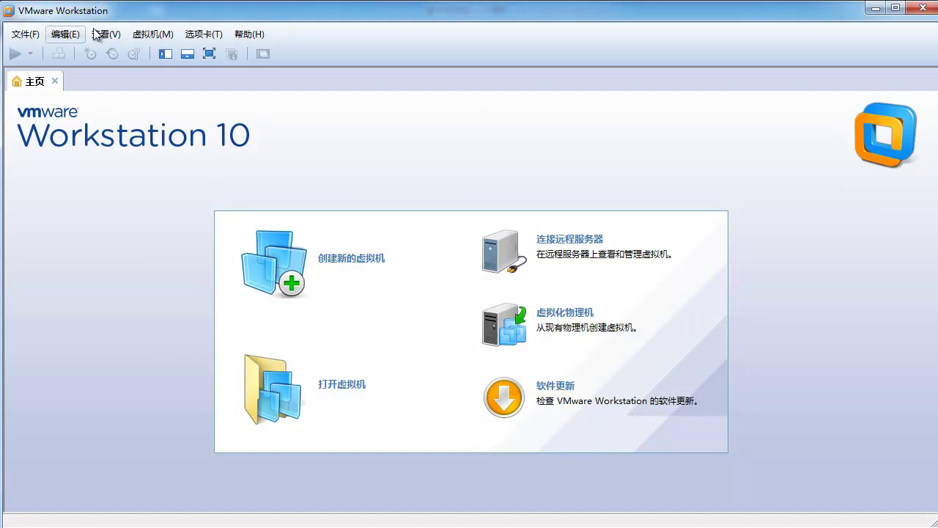
click(249, 35)
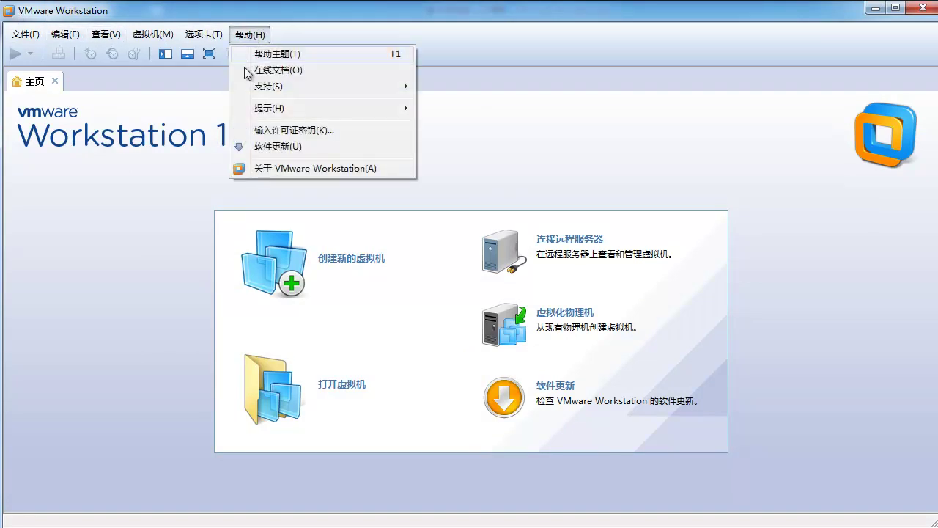
click(262, 168)
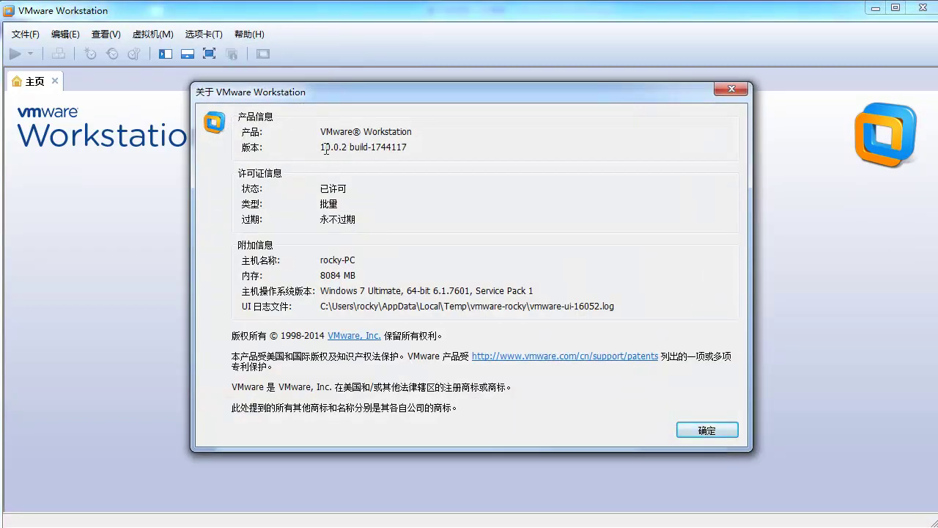
drag(326, 150, 412, 147)
click(419, 146)
click(692, 433)
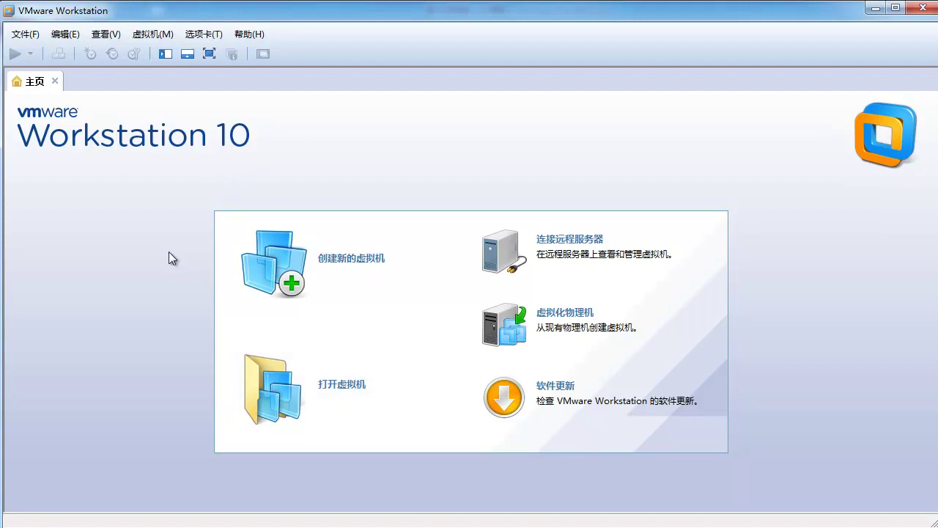
Open the Windows network connections and examine the wired, wireless, VMnet1 and VMnet8 adapters
click(357, 509)
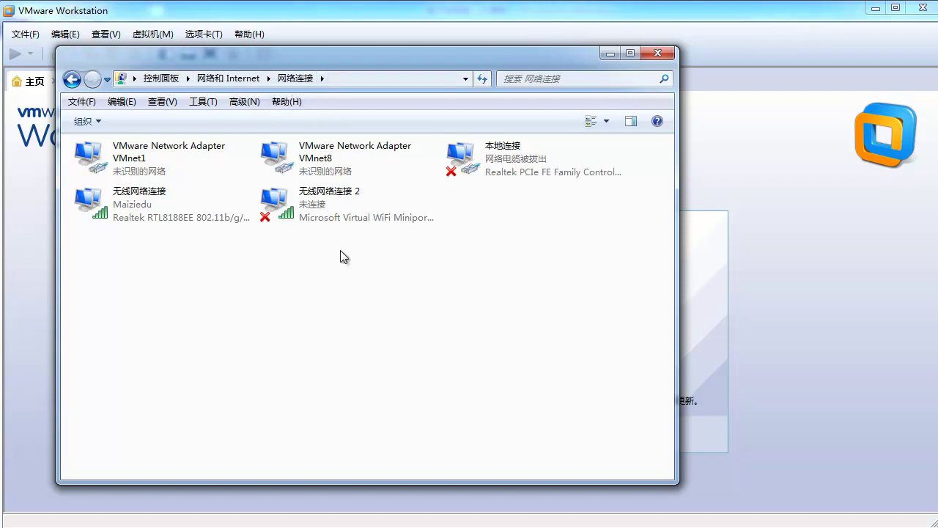
click(469, 163)
click(316, 210)
click(131, 207)
click(506, 162)
click(458, 274)
click(134, 165)
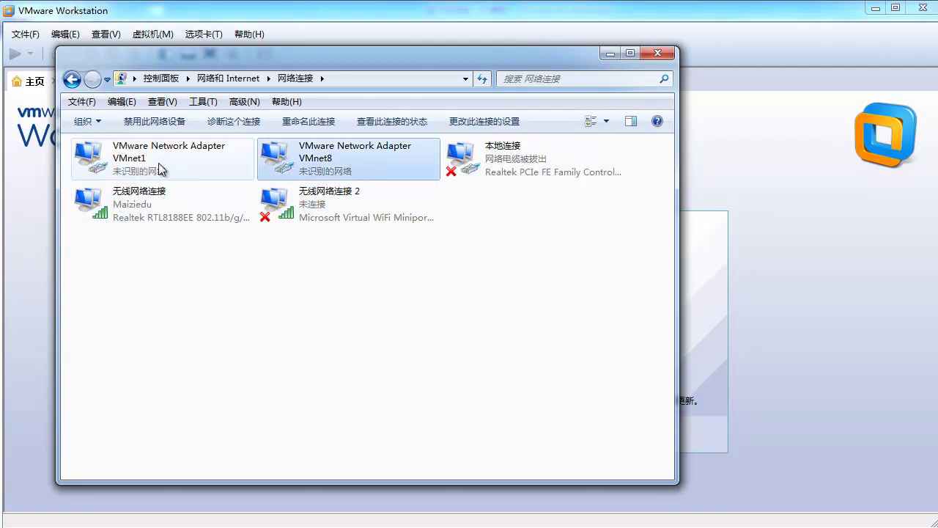
click(257, 277)
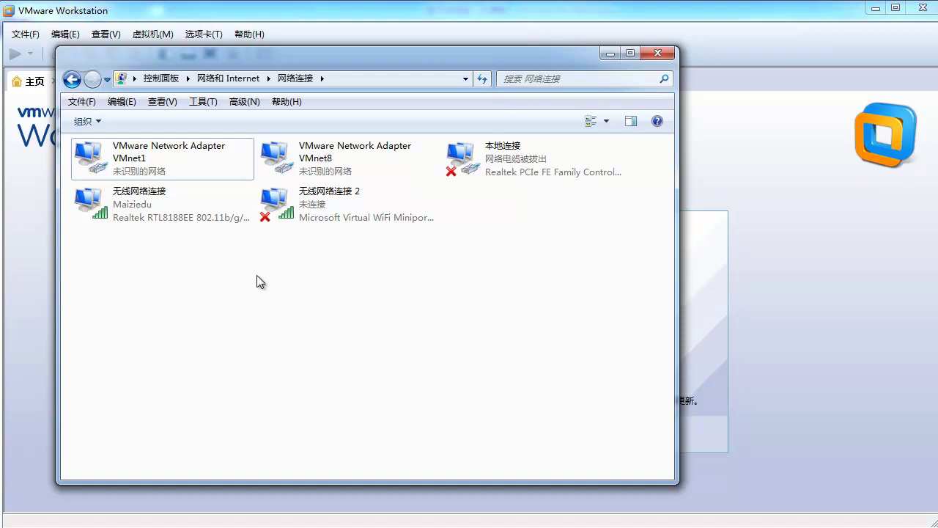
Annotate the network connections with a large red rectangle containing a smaller one and a small adjacent box, and exit annotation mode
key(ctrl+alt+z)
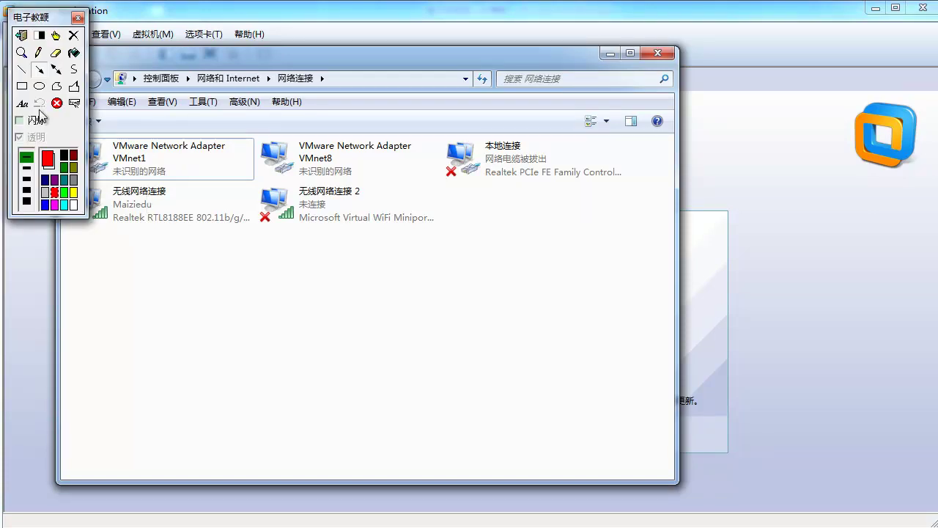
click(22, 86)
mouse_move(239, 266)
mouse_down()
mouse_move(261, 345)
mouse_move(489, 434)
mouse_up()
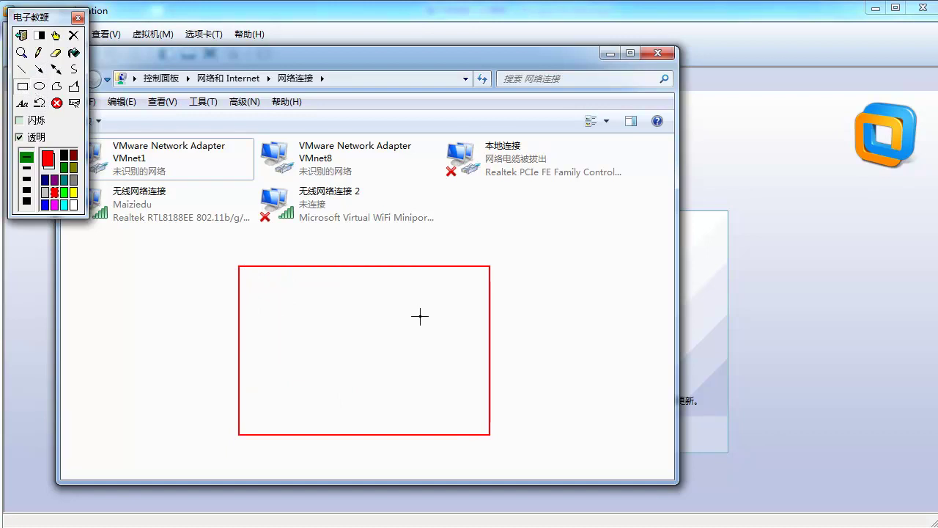
drag(373, 281, 472, 363)
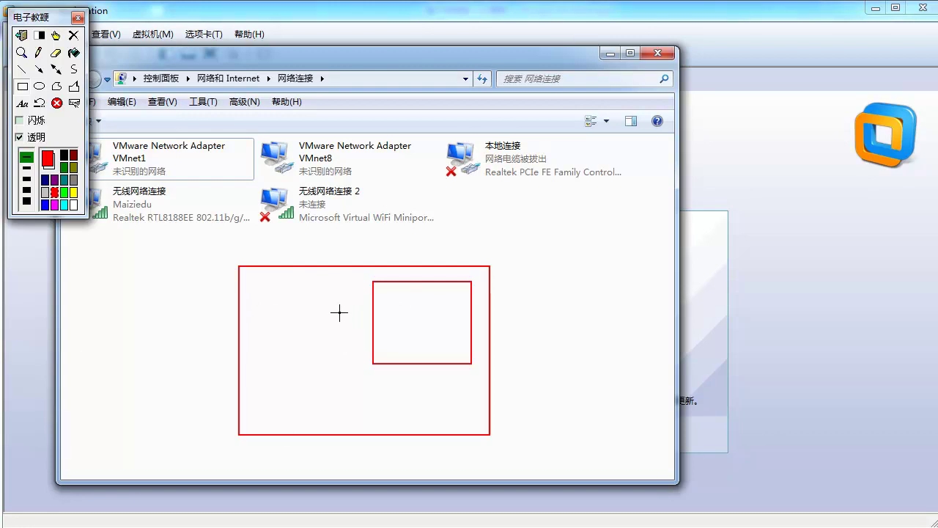
drag(352, 311, 370, 332)
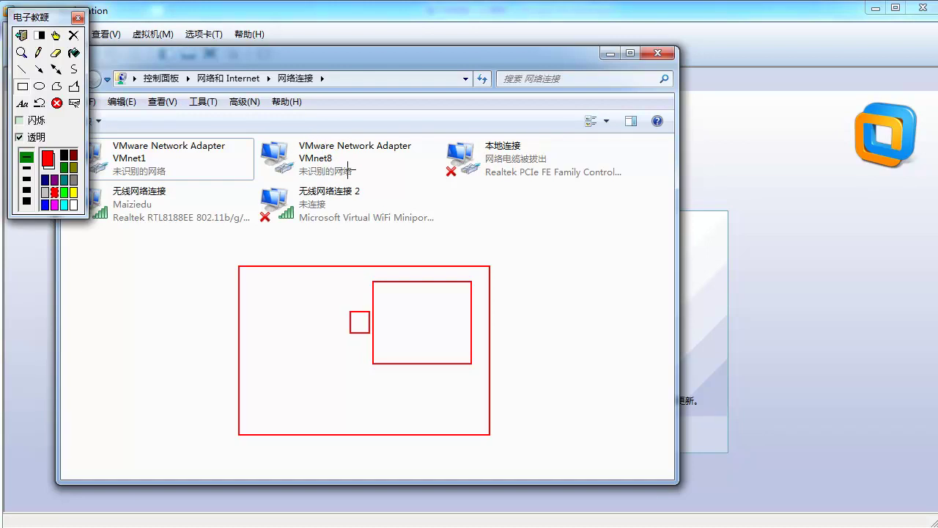
click(22, 36)
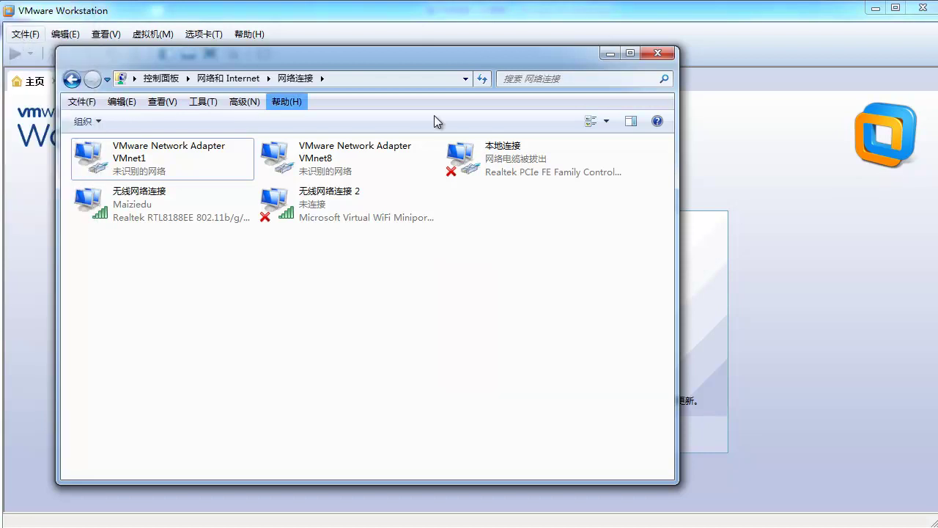
Minimize the network connections and open VMware's virtual network editor to view the VMnet0, VMnet1 and VMnet8 networks
click(610, 54)
click(66, 34)
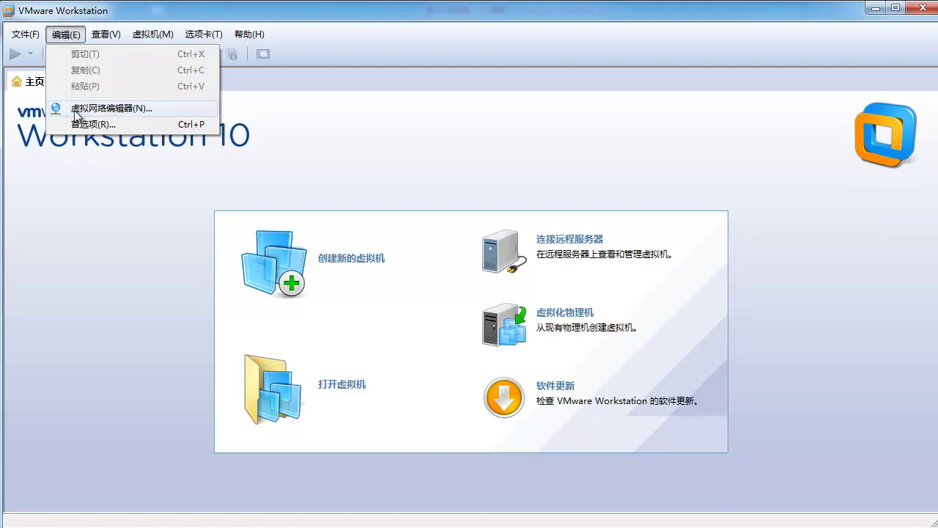
click(130, 115)
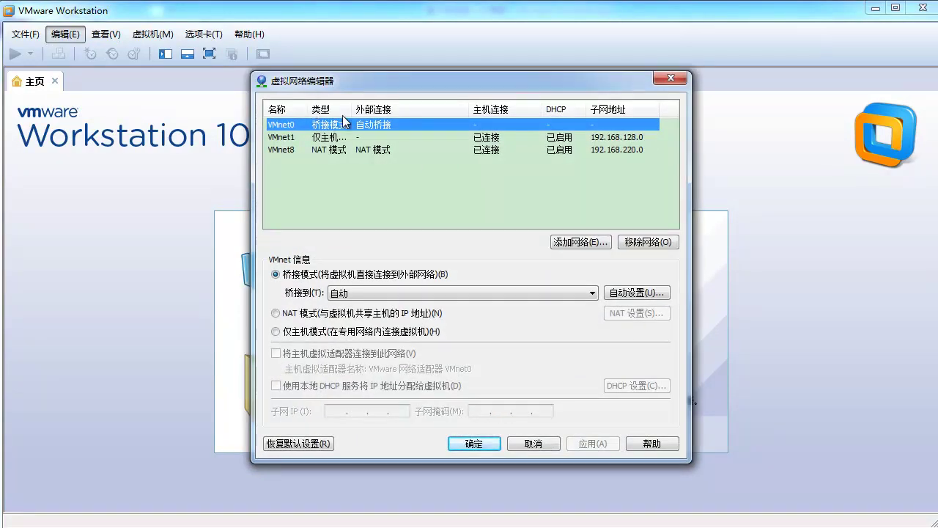
click(327, 152)
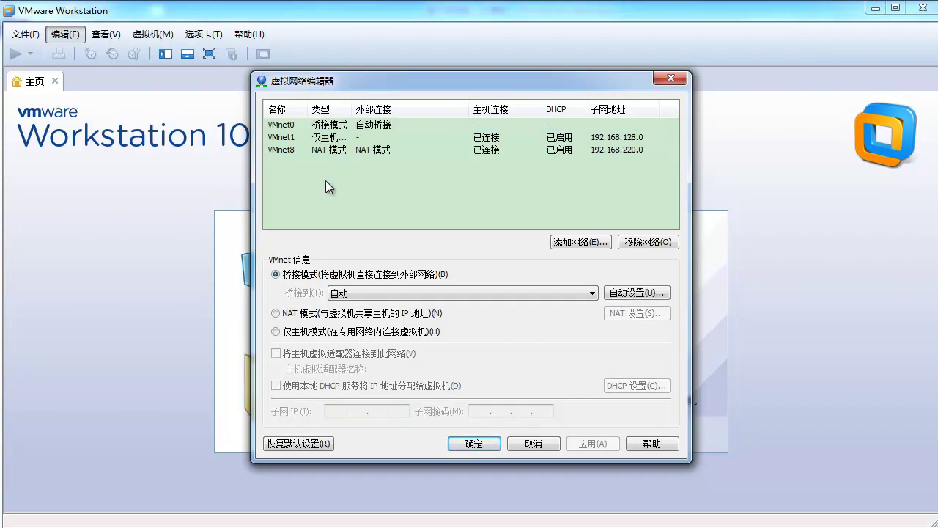
Beside the network editor, draw a large rectangle enclosing a smaller one with an edge box, and run a dashed line outward from that box
key(ctrl+alt+p)
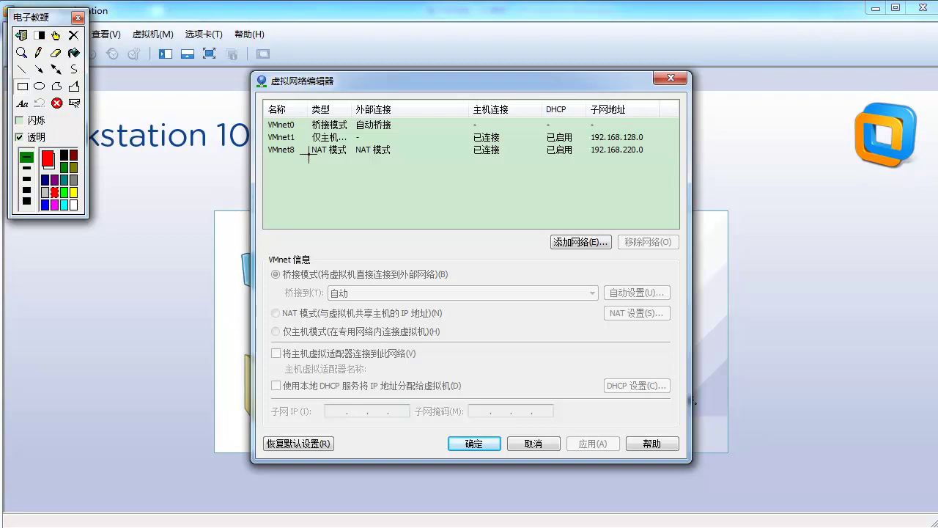
mouse_move(71, 257)
mouse_down()
mouse_move(175, 388)
mouse_move(251, 440)
mouse_move(243, 432)
mouse_up()
drag(182, 272, 227, 343)
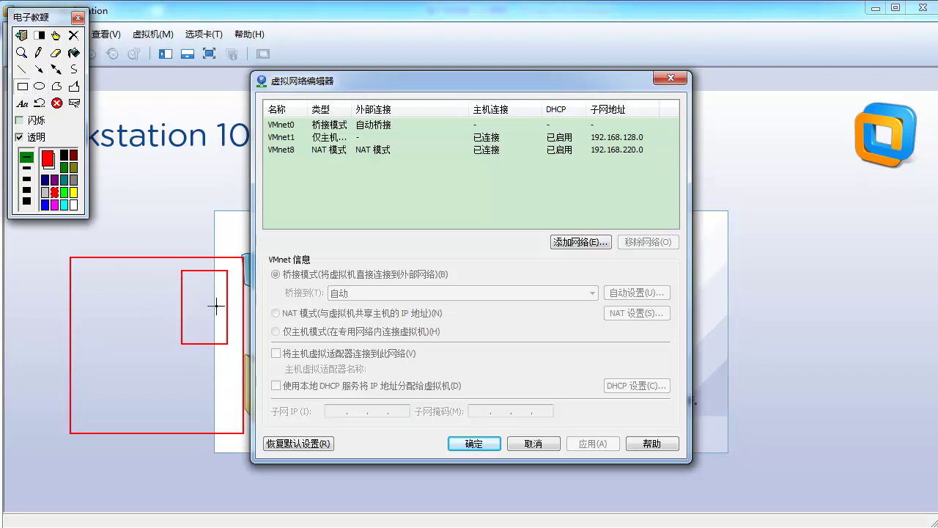
drag(176, 313, 190, 329)
click(22, 69)
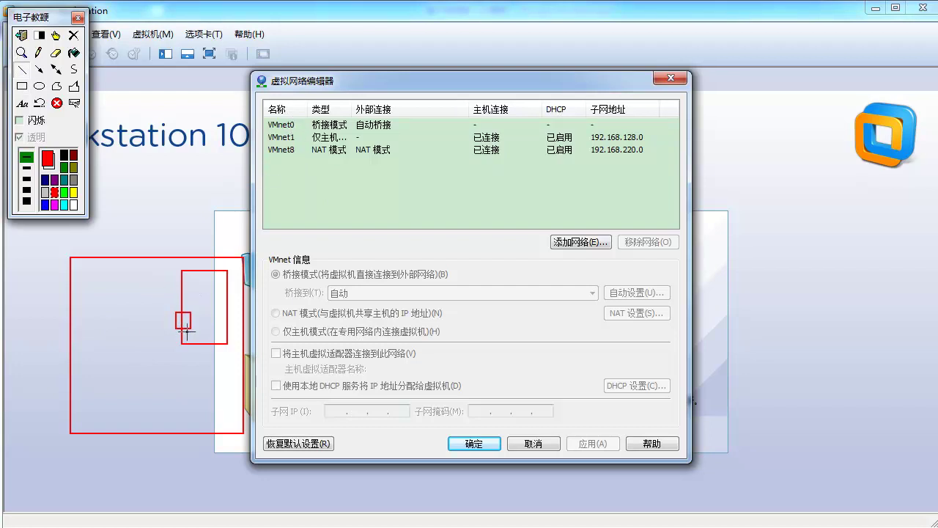
drag(158, 319, 38, 316)
Draw a flat red rectangle below the dashed line and label its two ends WAN and LAN underneath
click(22, 86)
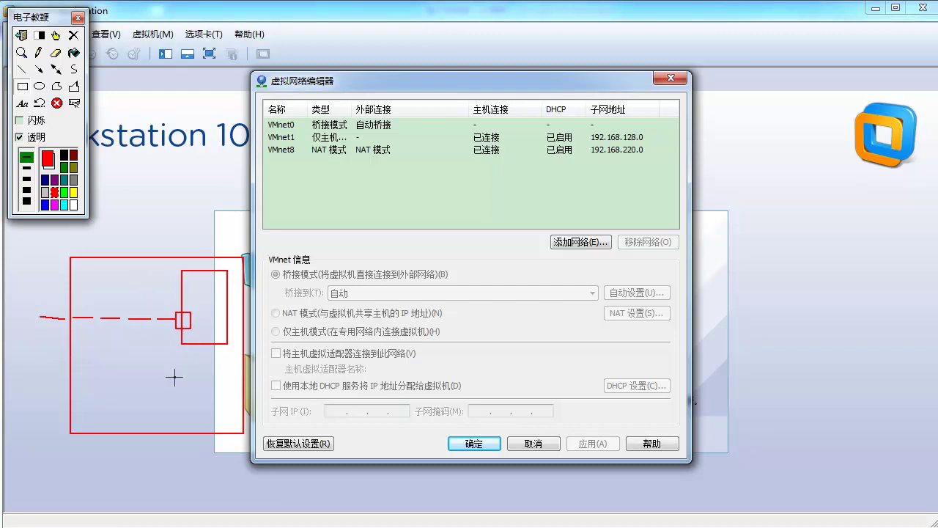
drag(139, 359, 214, 378)
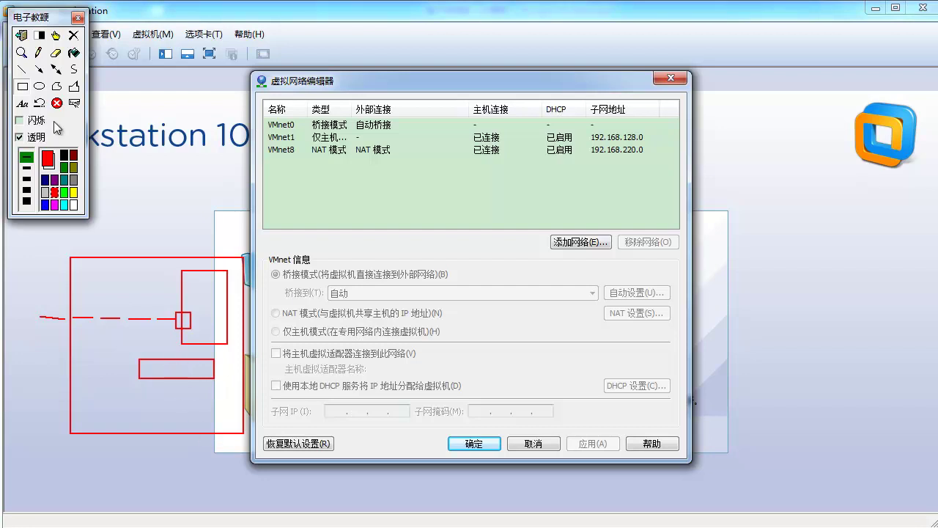
click(22, 104)
click(143, 382)
text(WAN)
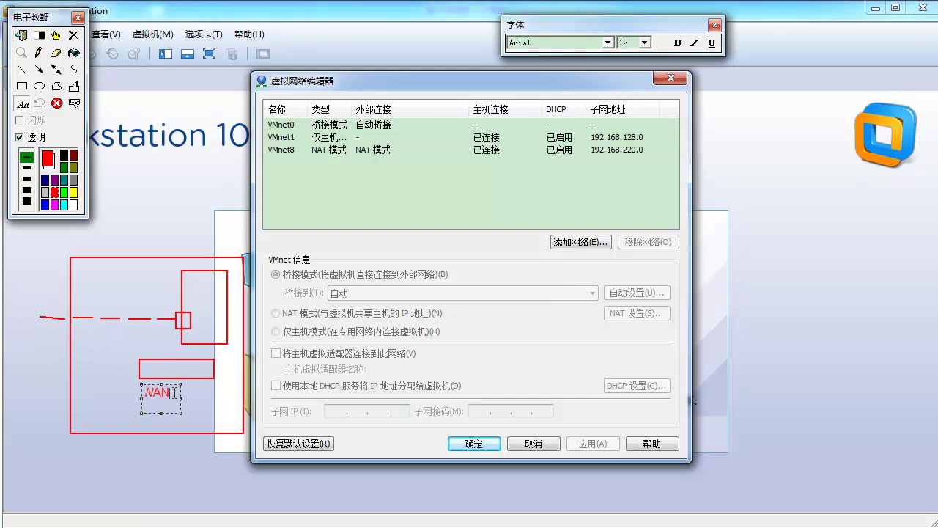
click(86, 380)
text(LAN)
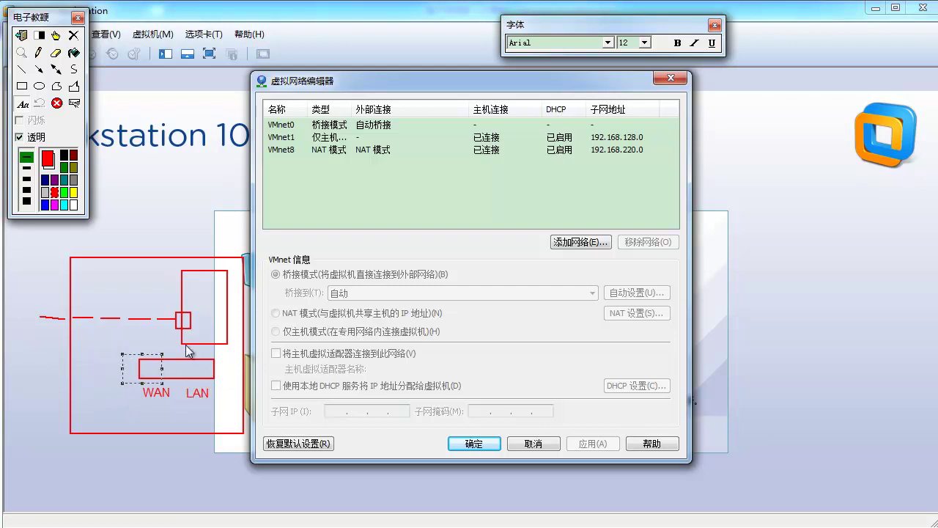
click(89, 348)
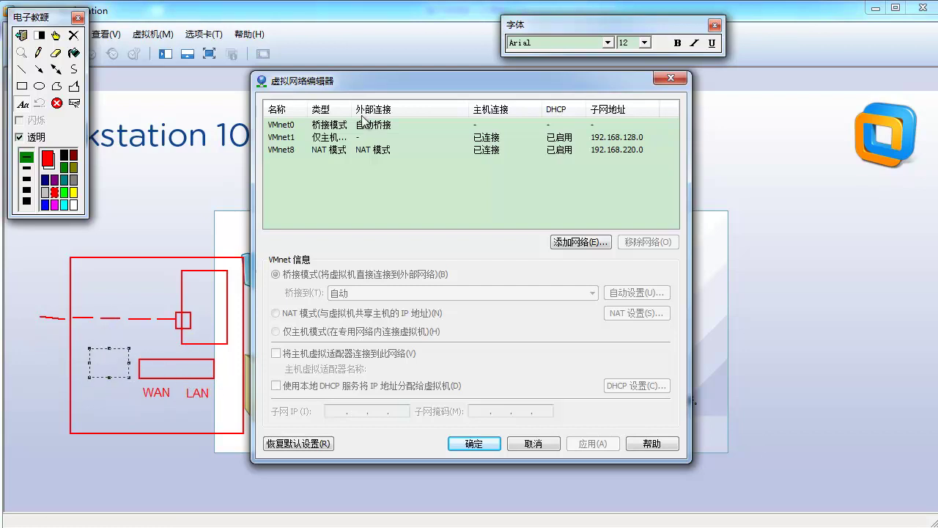
Circle the LAN end and draw arrows into it from the small box and from below, plus one from the WAN end to the dashed line
click(39, 86)
drag(175, 355, 228, 404)
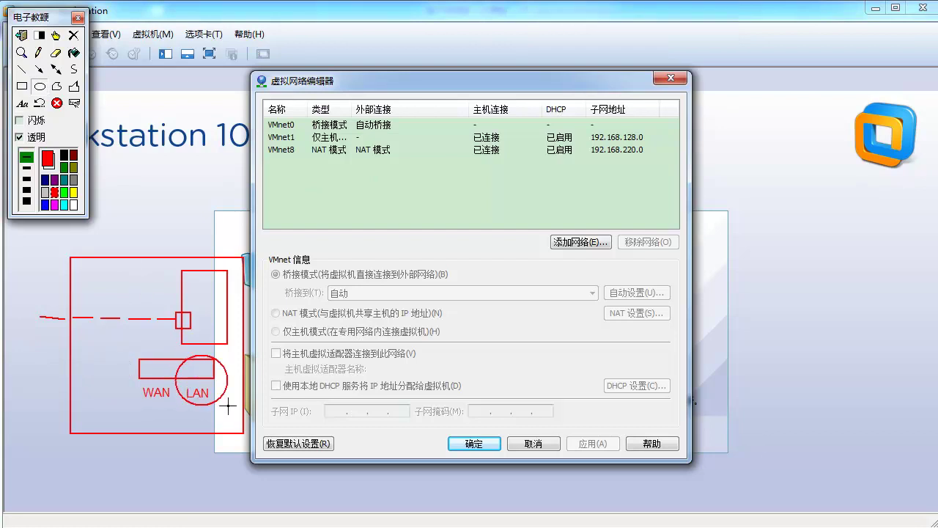
click(39, 69)
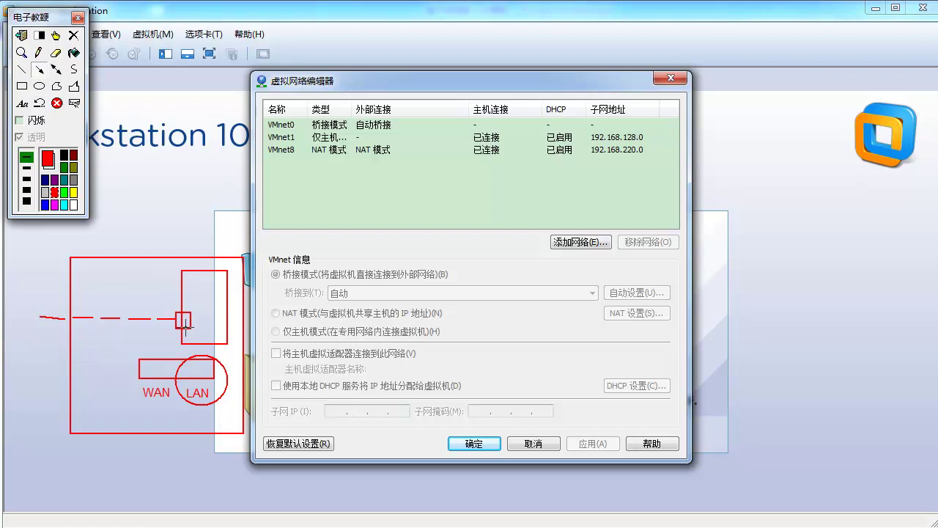
drag(185, 323, 185, 364)
drag(203, 436, 204, 381)
mouse_move(147, 371)
mouse_down()
mouse_move(64, 308)
mouse_move(18, 249)
mouse_move(106, 345)
mouse_move(41, 125)
mouse_move(29, 280)
mouse_move(68, 318)
mouse_up()
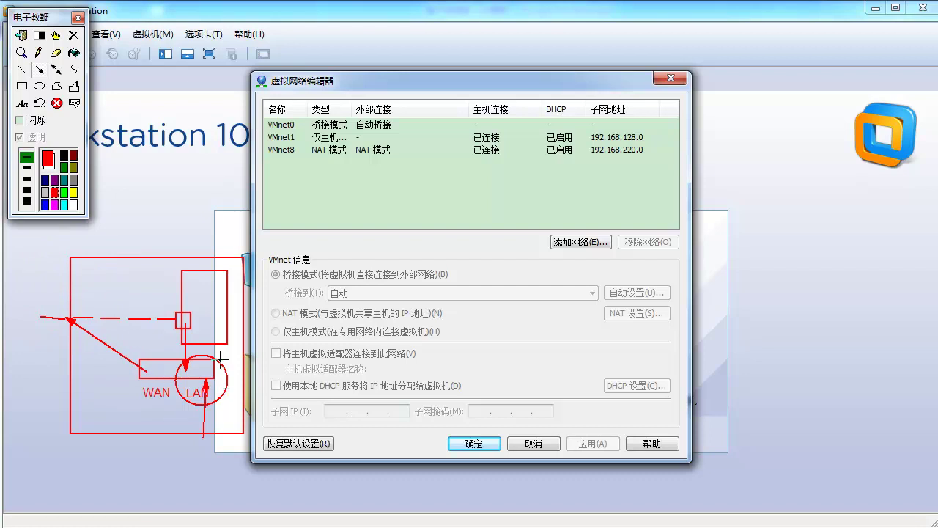